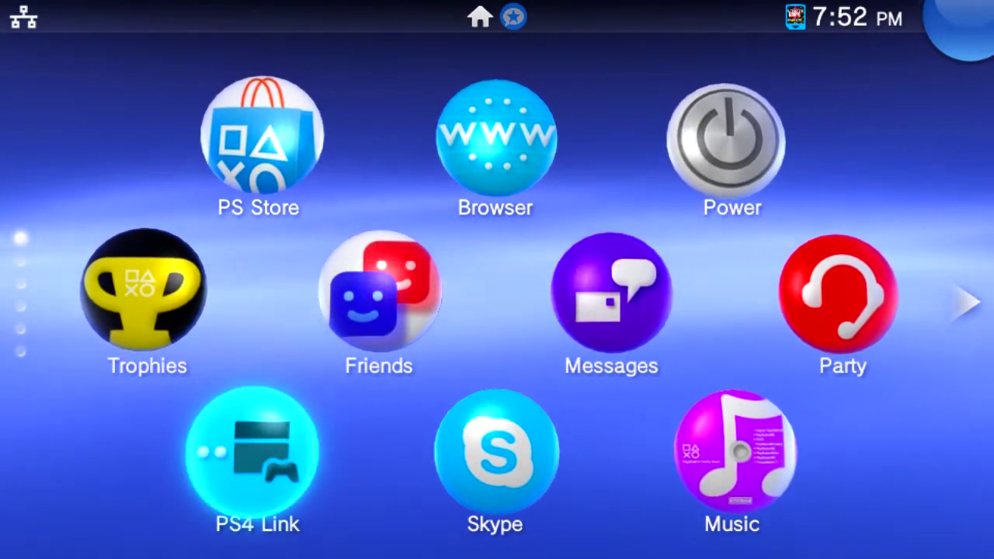
Step: Scroll down to the HENkaku folder, open it, and view VitaShell's launch page, then close it
scroll(497, 279, down, 10)
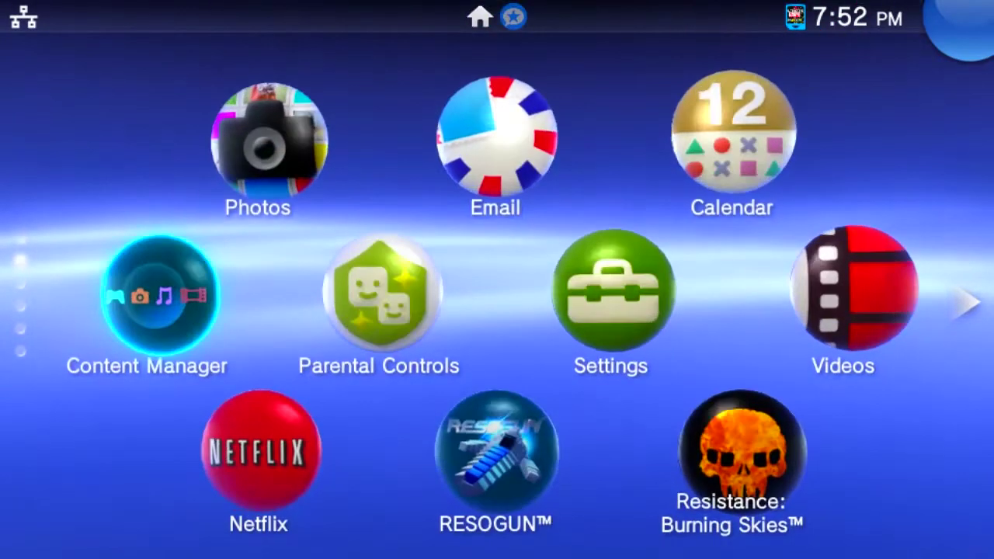
scroll(498, 279, down, 5)
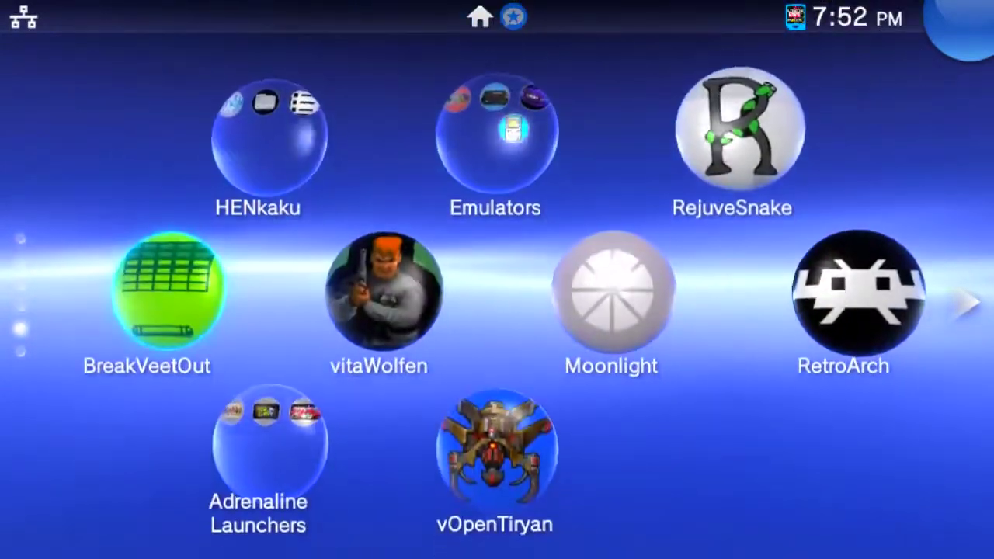
key(Return)
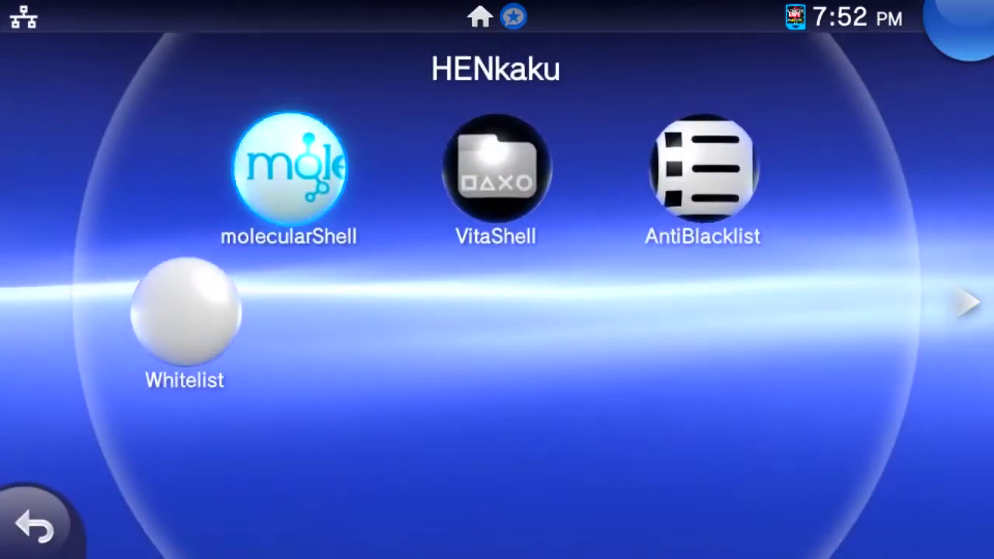
key(Right)
key(Return)
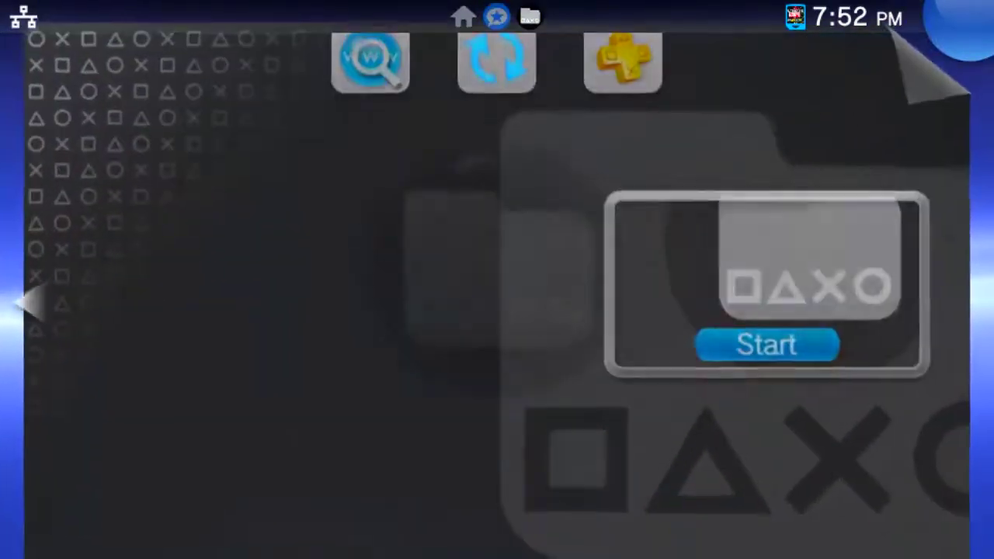
key(Escape)
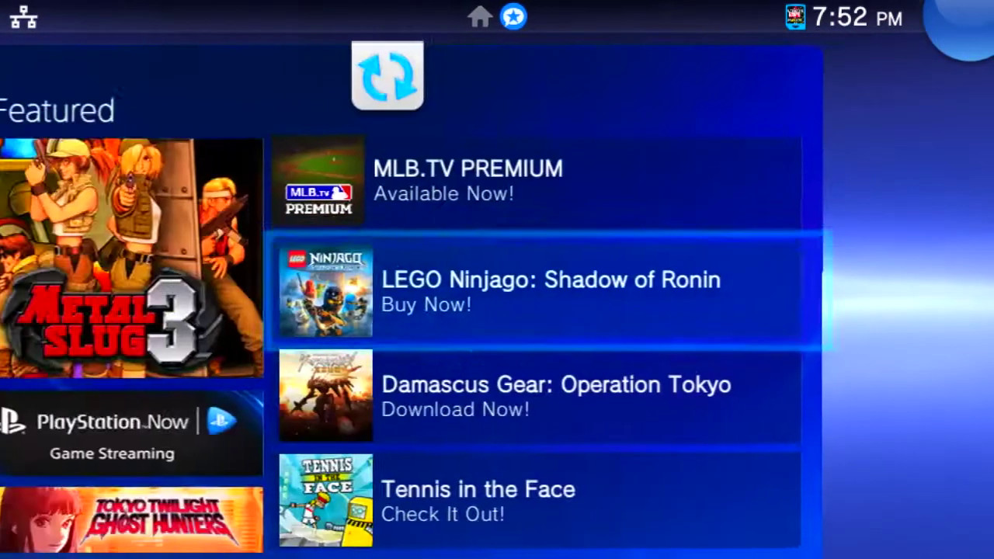
Step: Reopen the HENkaku folder and bring up molecularShell's LiveArea launch page
key(Left)
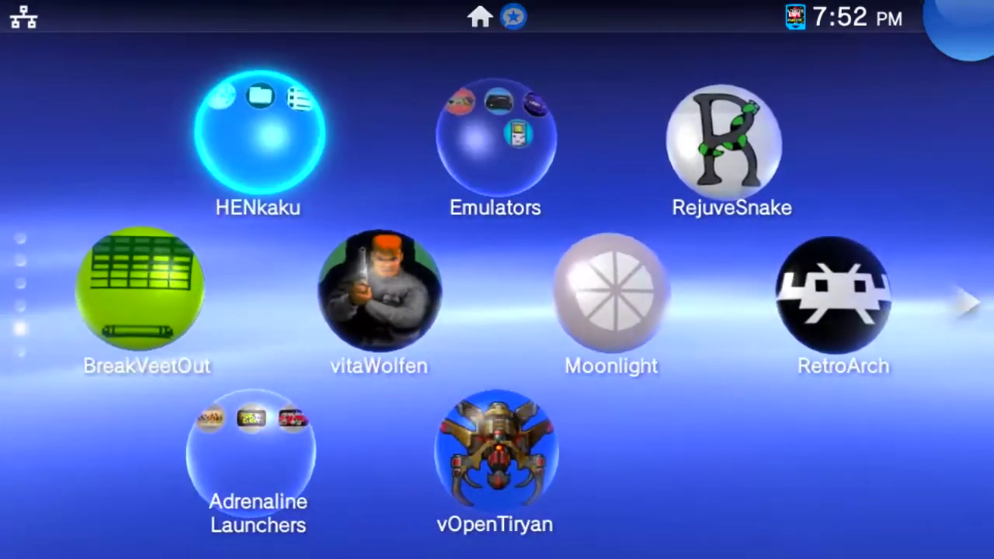
key(Return)
key(Up)
key(Return)
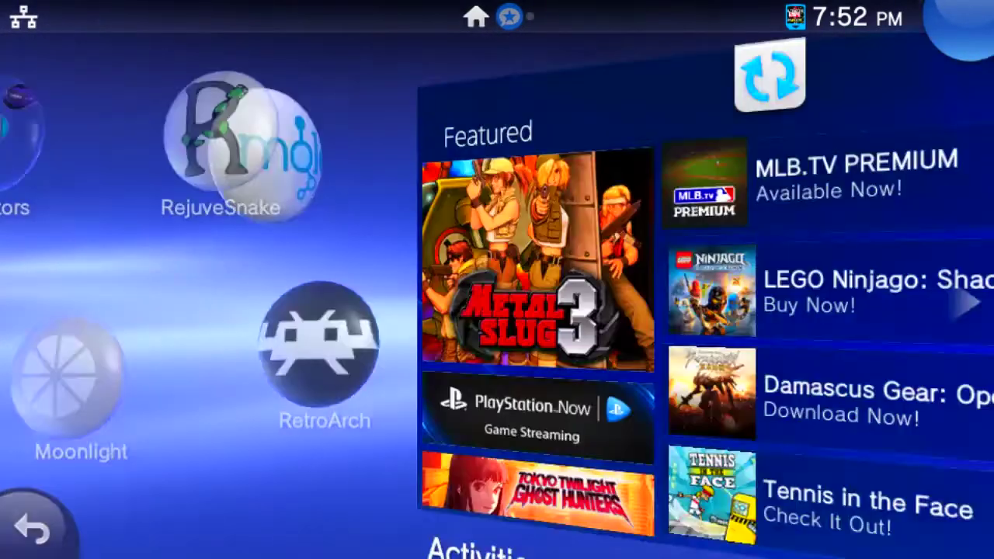
Step: Start molecularShell, keep HENkaku's spoofed version at 3.63, then suspend back to the home screen
key(Return)
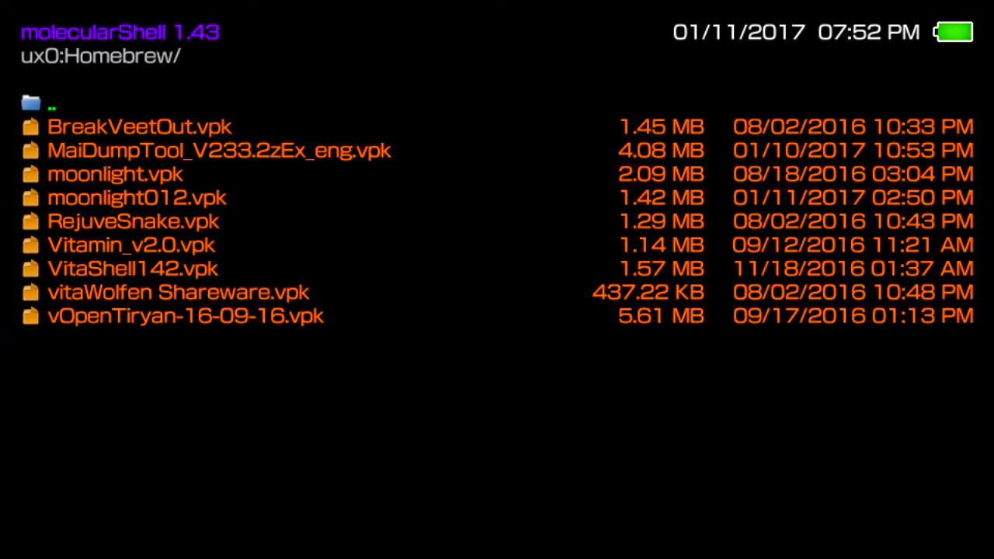
key(Down)
key(Down)
key(Down)
key(Down)
key(Down)
key(Escape)
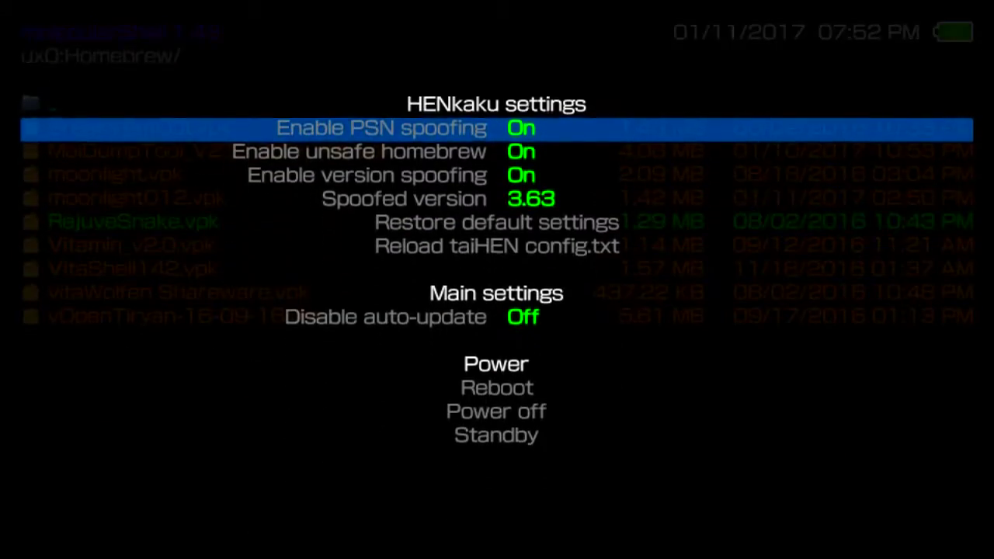
key(Down)
key(Down)
key(Down)
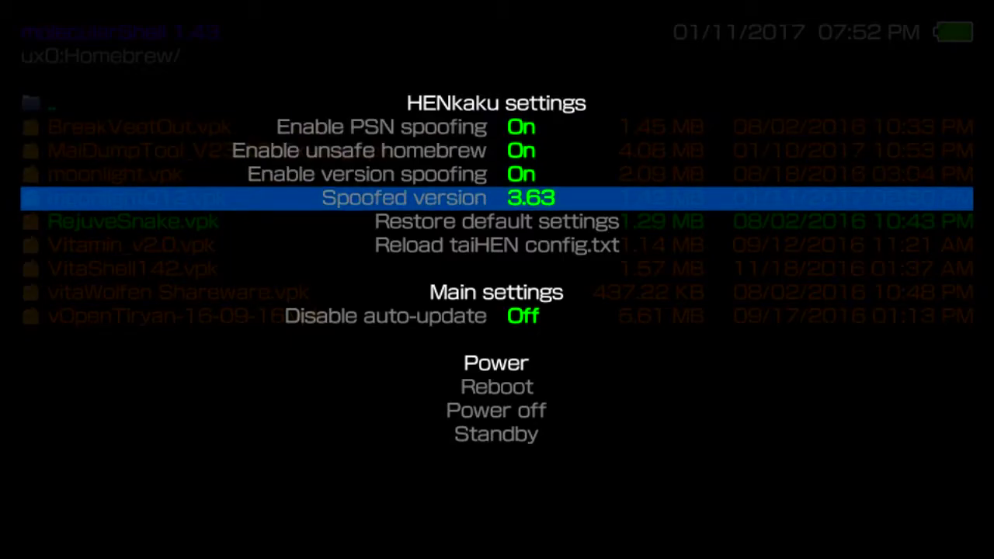
key(Return)
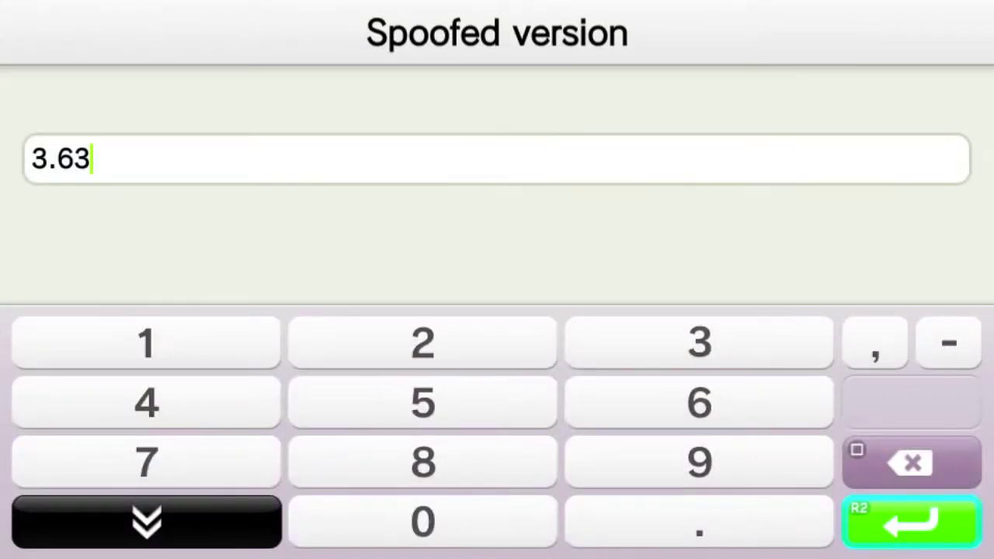
key(Return)
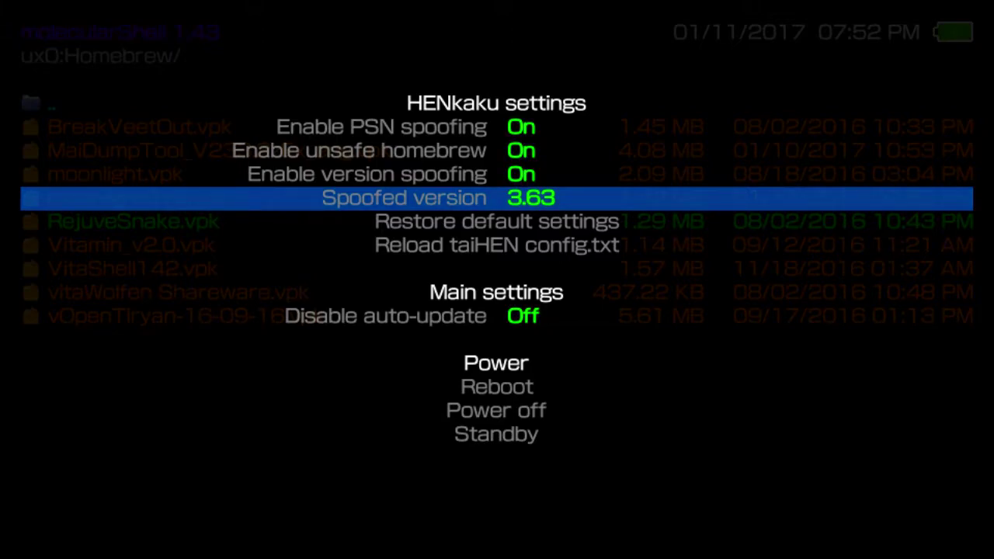
key(super)
drag(932, 47, 481, 514)
Step: Go back to the home screen and launch PS4 Link
key(super)
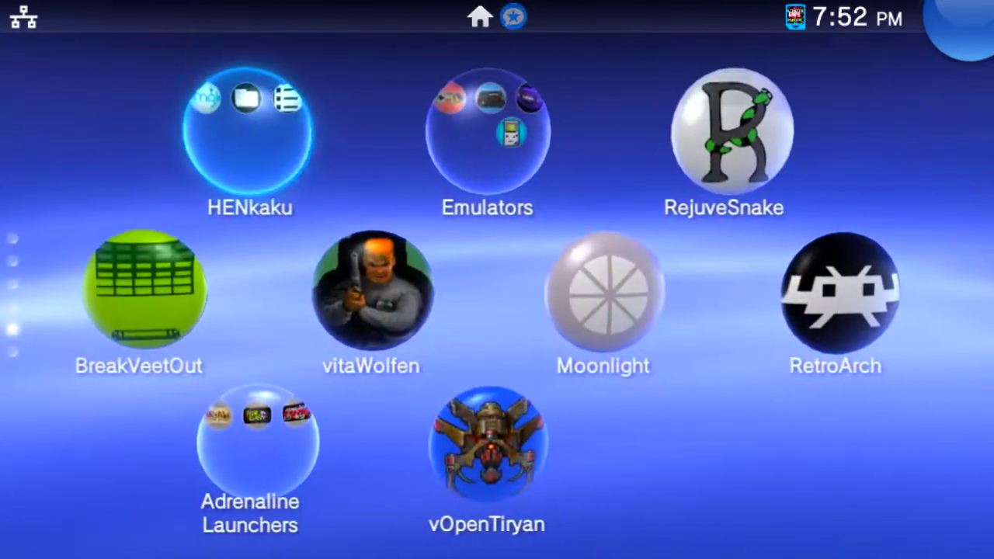
key(Up)
key(Up)
key(Up)
key(Up)
key(Up)
key(Up)
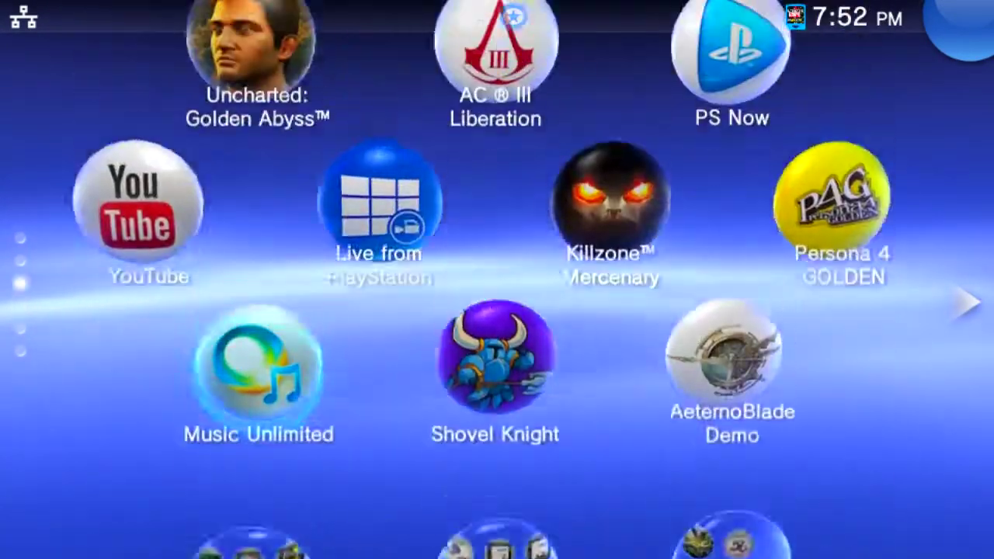
key(Up)
key(Up)
key(Up)
key(Up)
key(Up)
key(Up)
key(Up)
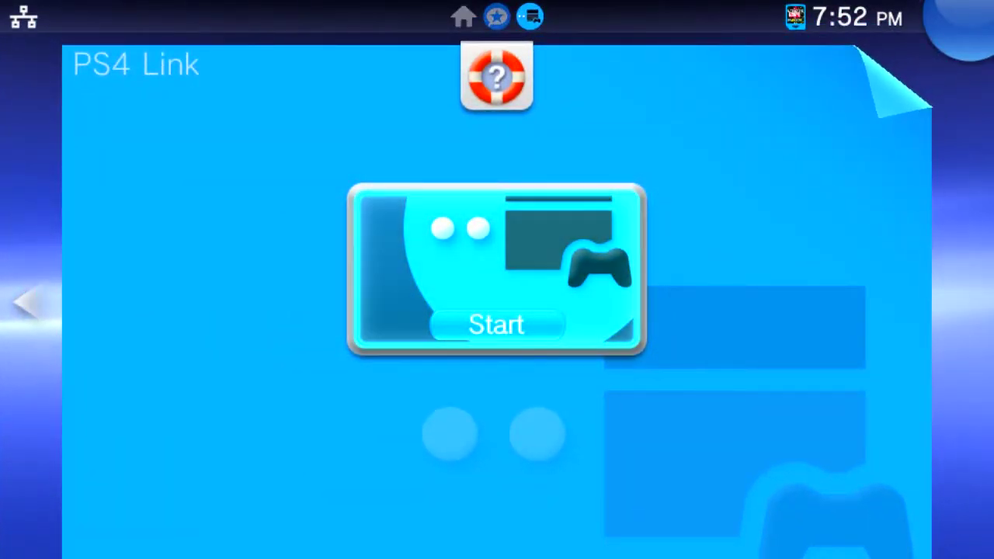
key(Return)
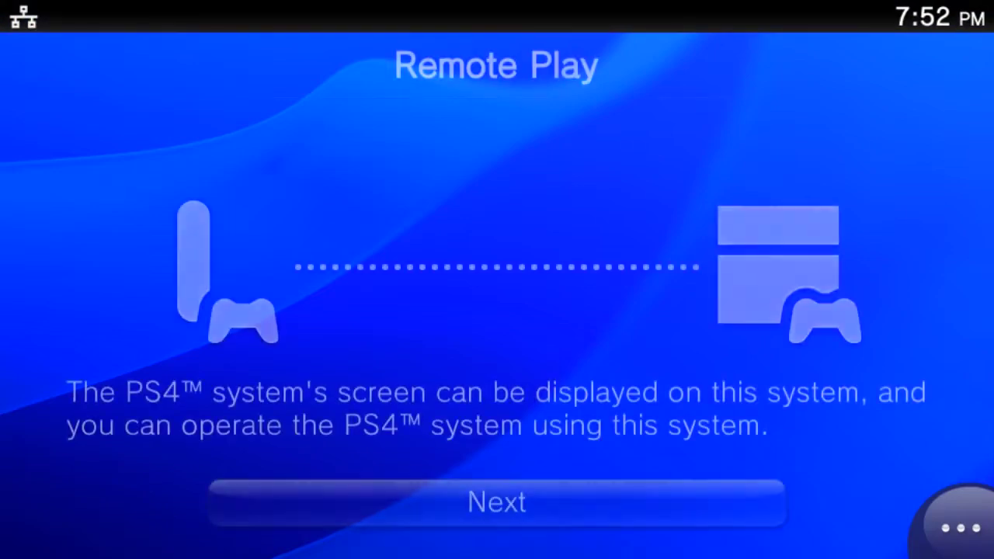
Step: Use Restore Settings in PS4 Link to return all settings to default values
key(t)
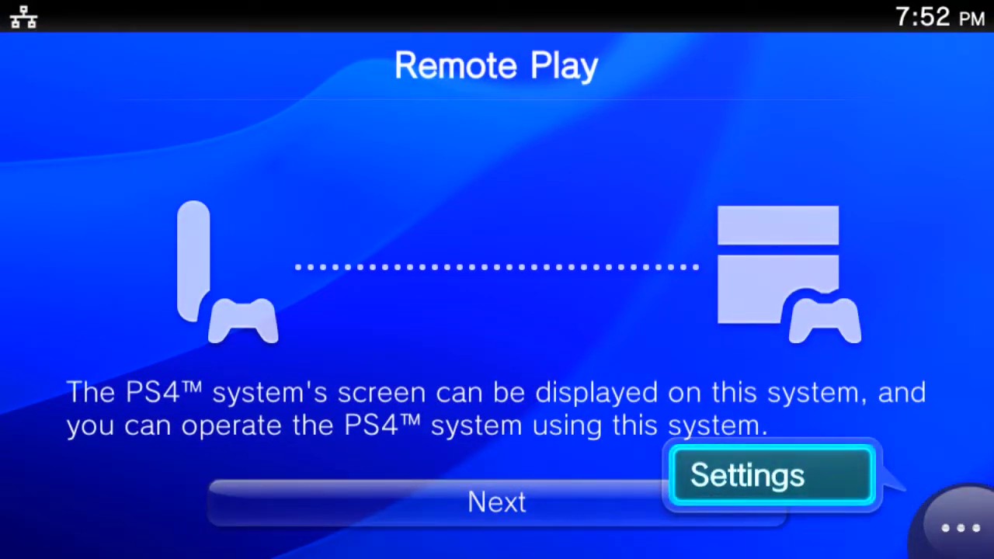
key(Return)
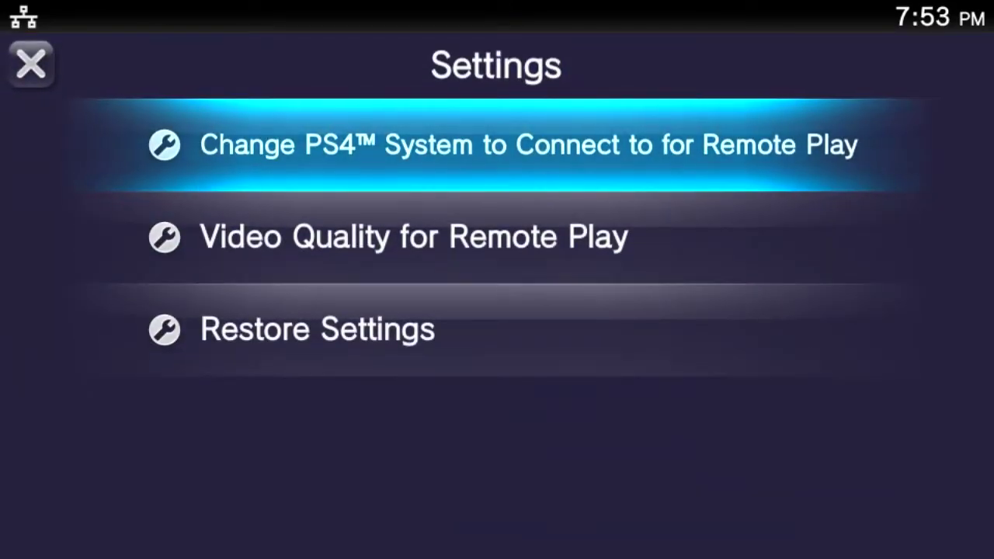
key(Down)
key(Down)
key(Return)
key(Right)
key(Right)
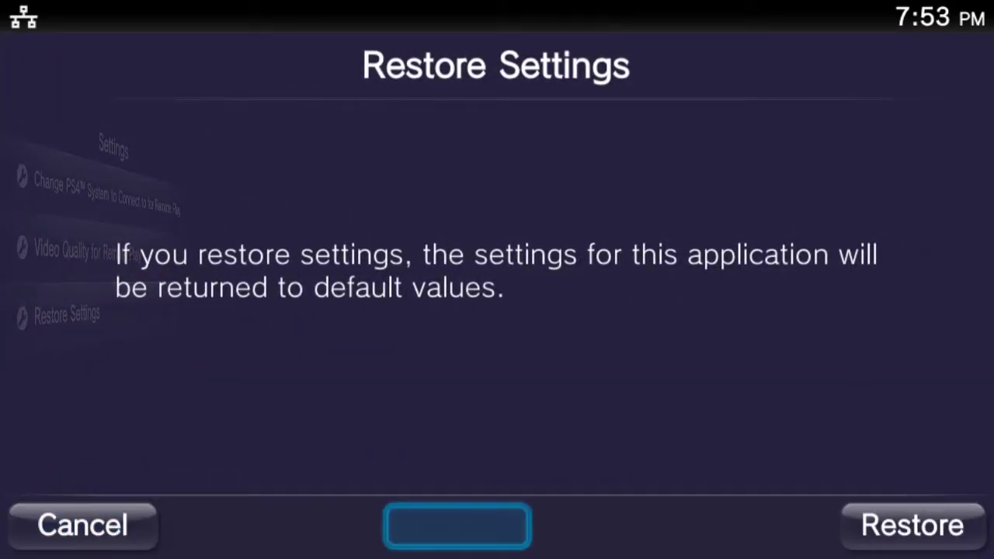
key(Return)
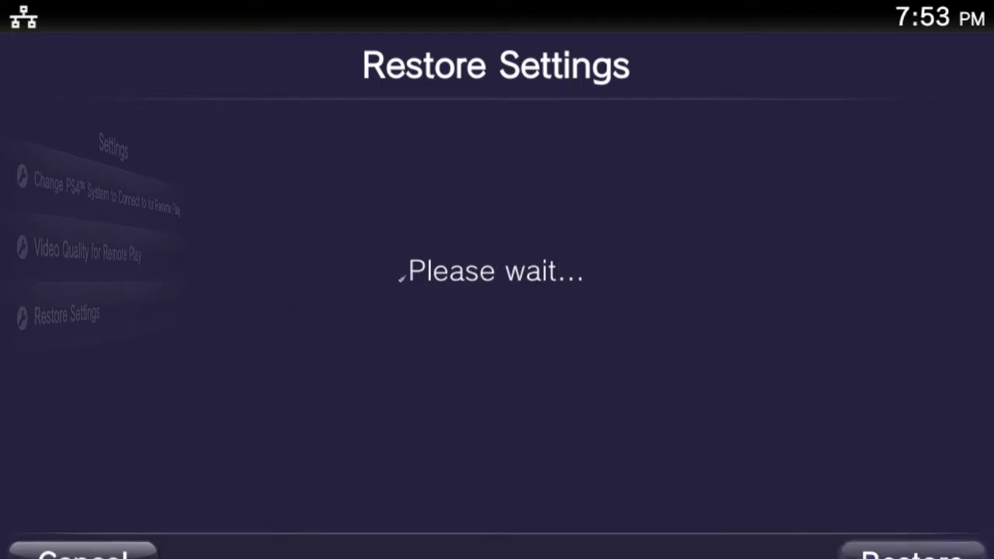
key(Return)
Step: Continue past the Remote Play intro without signing in and let PS4 Link search for the PS4
key(Escape)
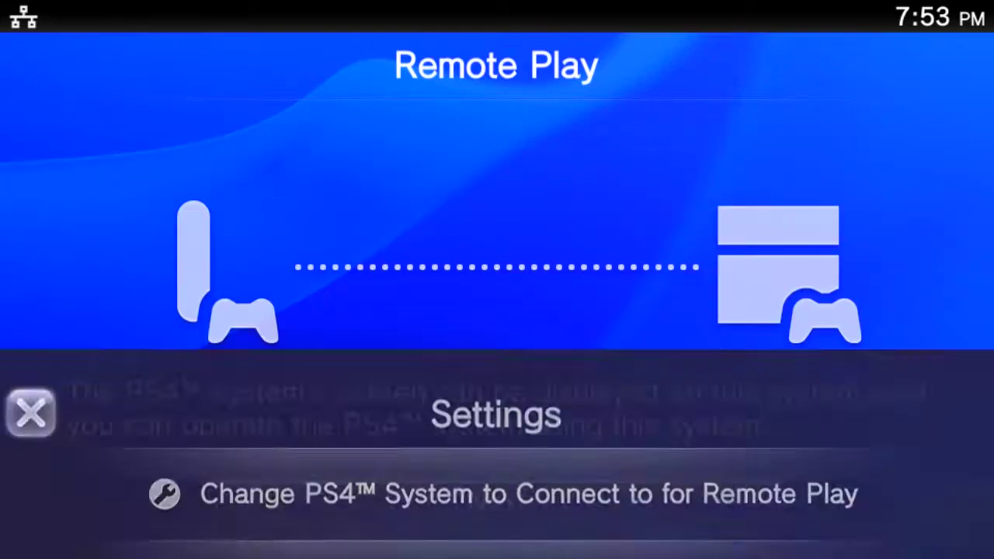
key(Return)
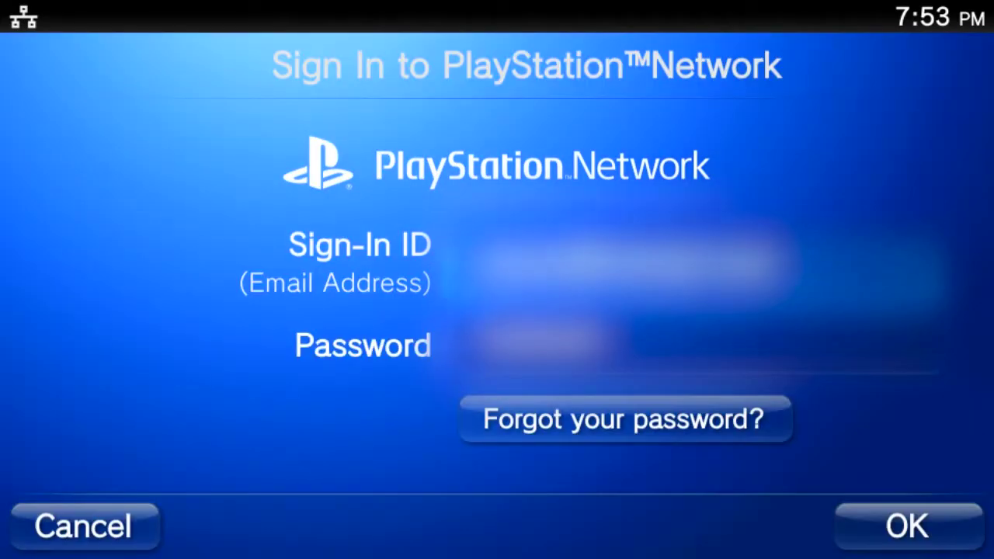
key(Escape)
key(Return)
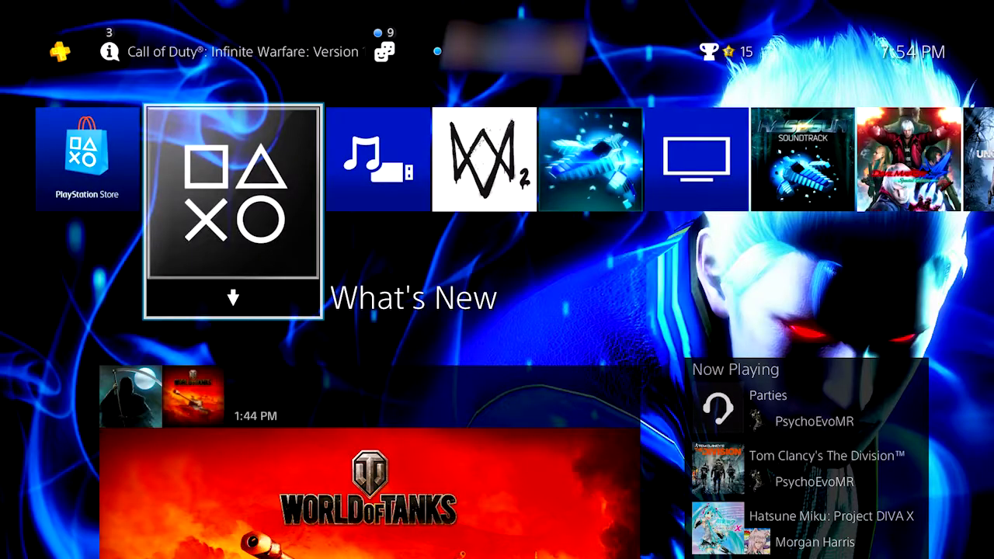
Step: On the PS4 home screen, move along the function row to the Settings entry
key(Up)
key(Right)
key(Left)
Step: On the PS4, choose Settings > Remote Play Connection Settings > Add Device to show a registration number
key(Return)
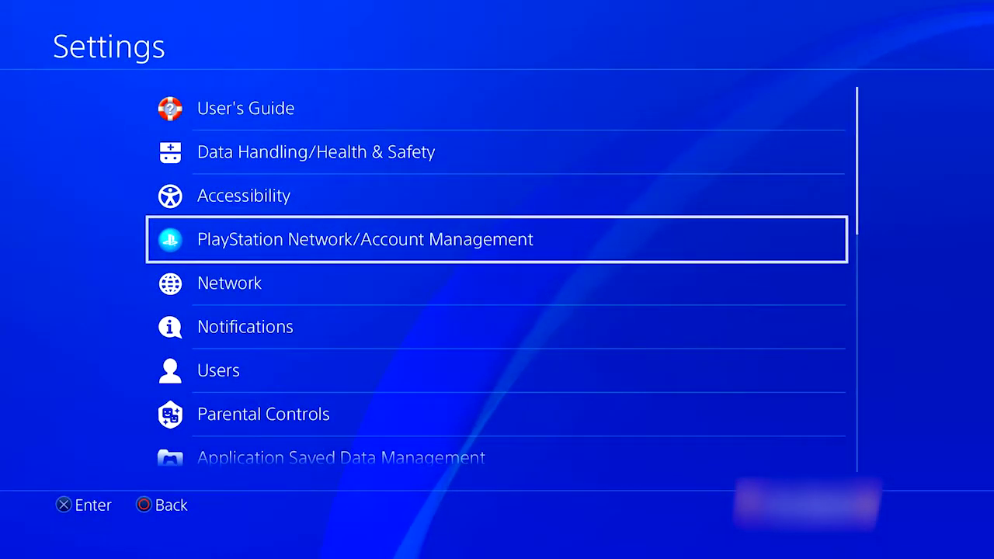
key(Down)
key(Down)
key(Down)
key(Down)
key(Down)
key(Down)
key(Down)
key(Down)
key(Down)
key(Down)
key(Down)
key(Down)
key(Return)
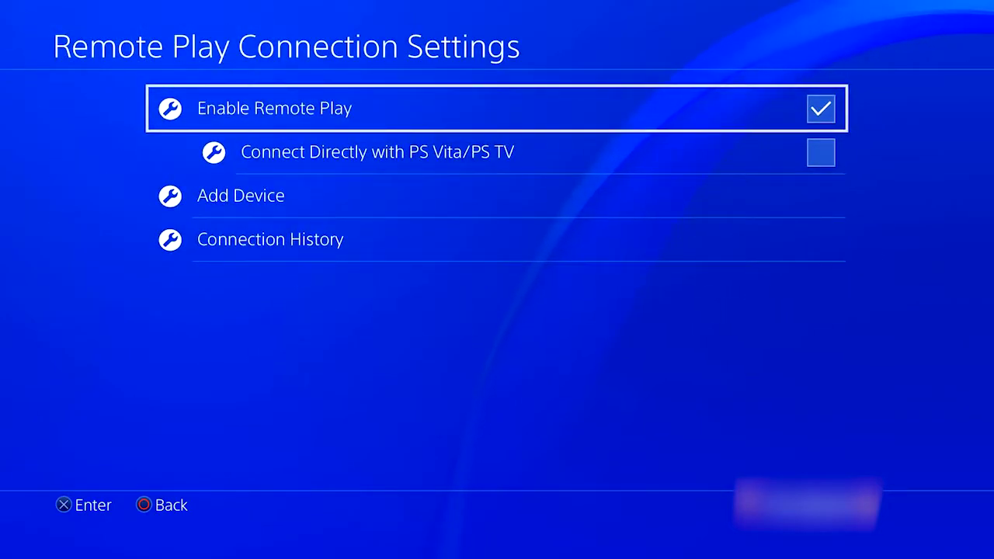
key(Down)
key(Down)
key(Return)
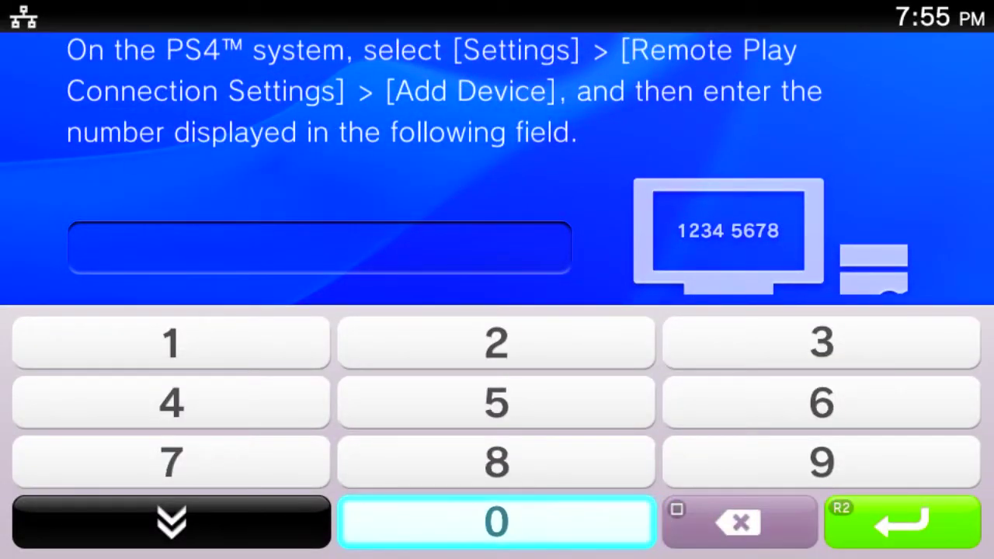
Step: Enter the PS4's displayed registration number in PS4 Link and register the PS4
text(46366069)
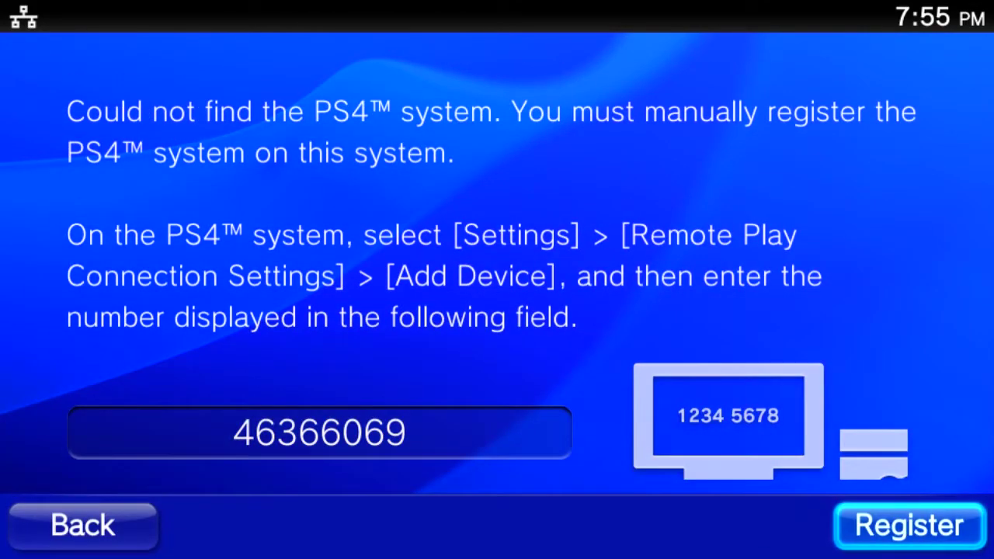
key(Return)
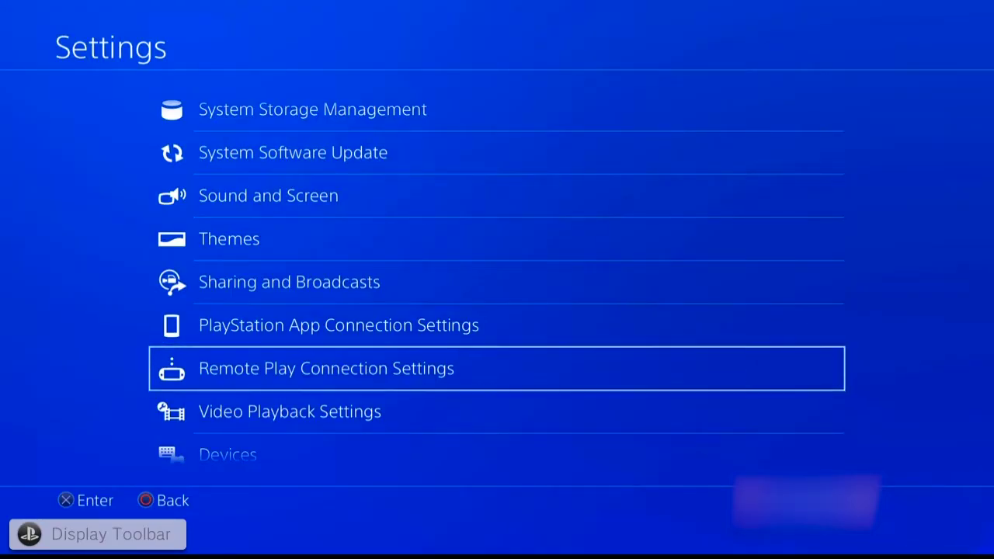
Step: Leave PS4 Settings and launch Resogun from the game row on the home screen
key(Escape)
key(Down)
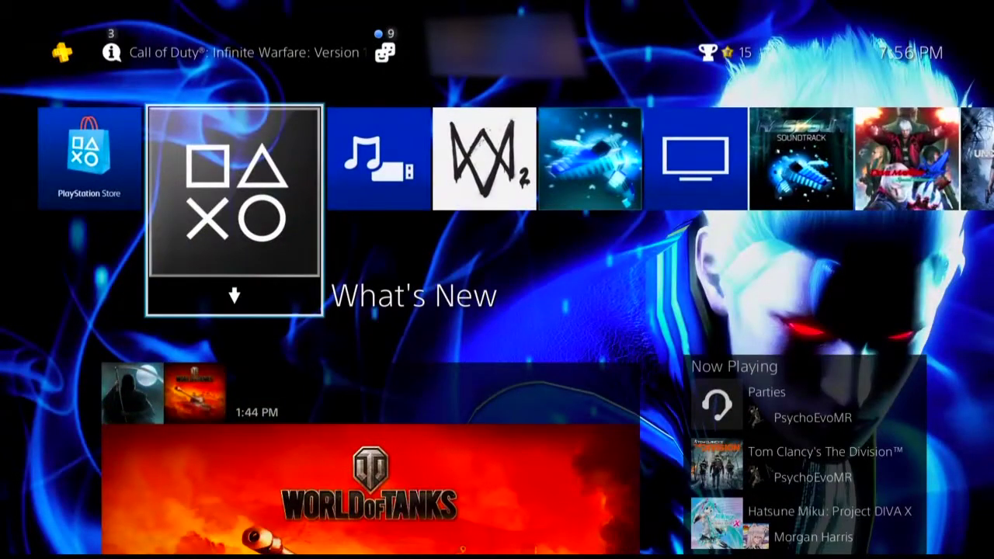
key(Right)
key(Right)
key(Right)
key(Up)
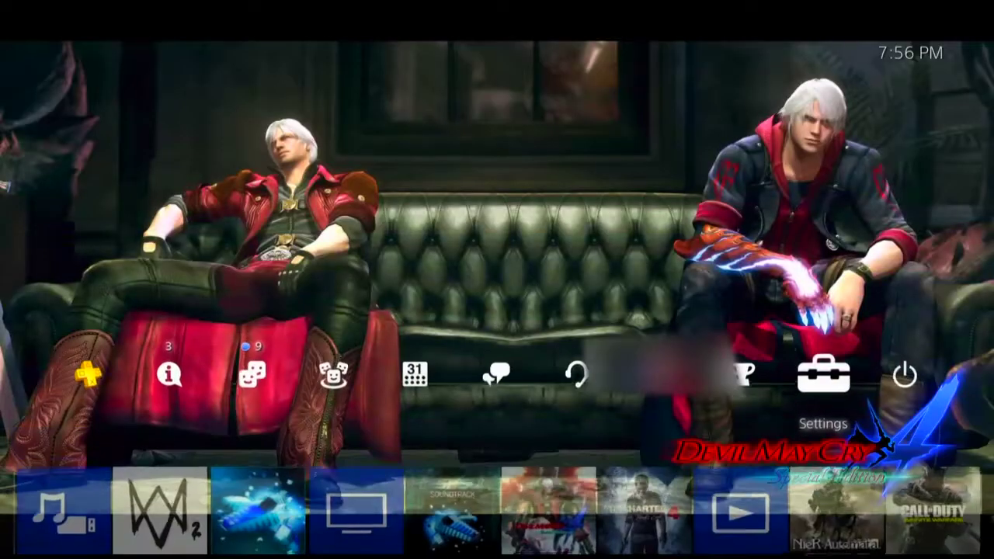
key(Down)
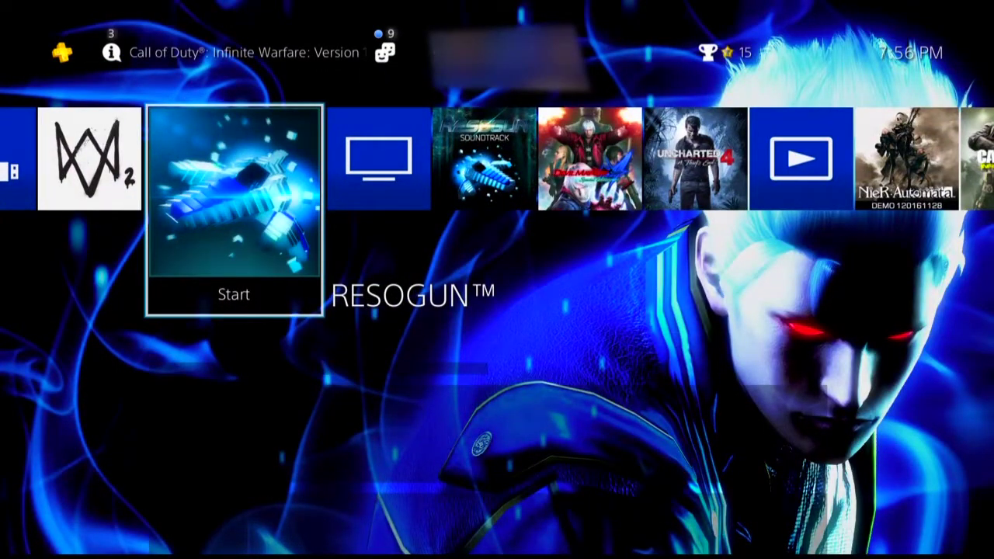
key(Return)
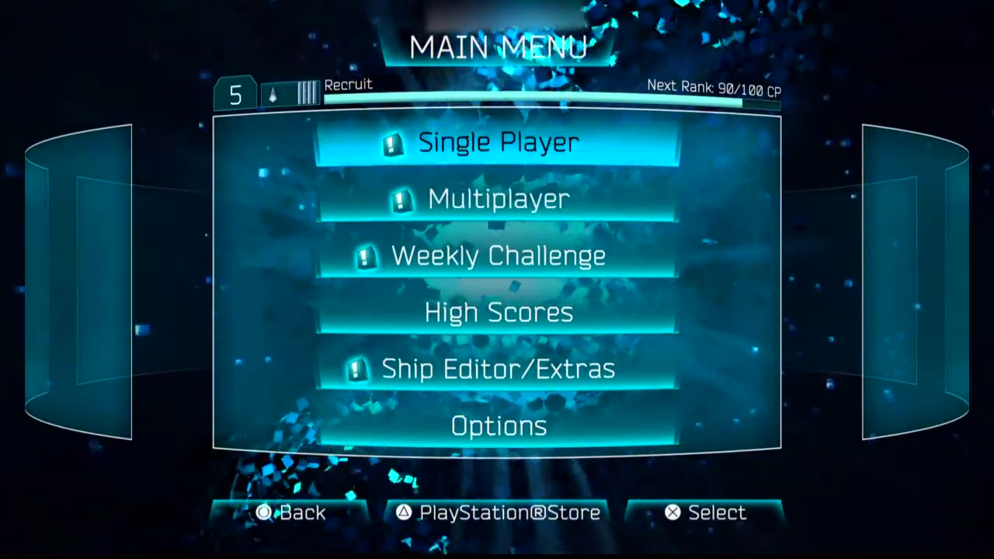
Step: Leave Resogun and return to the PS4 home screen
key(Home)
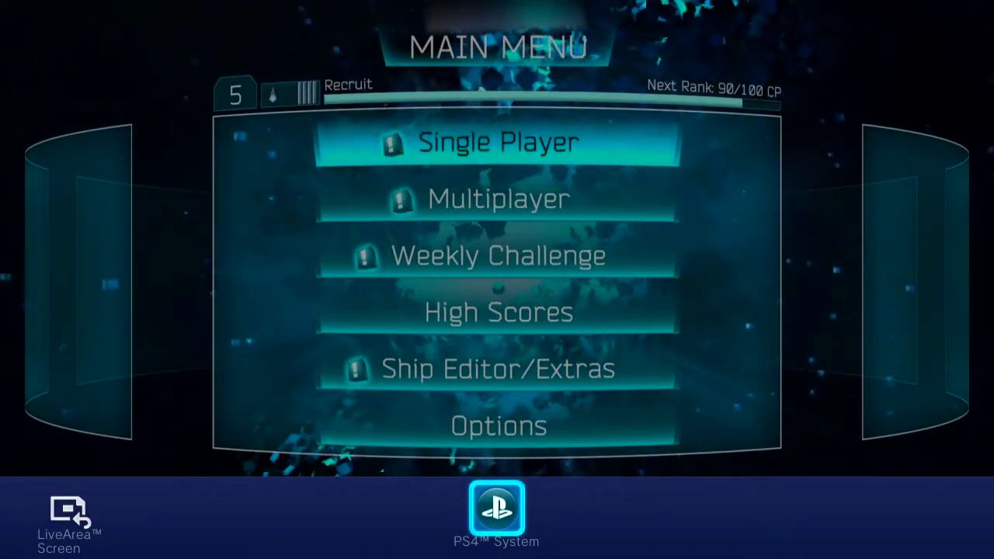
key(Left)
key(Right)
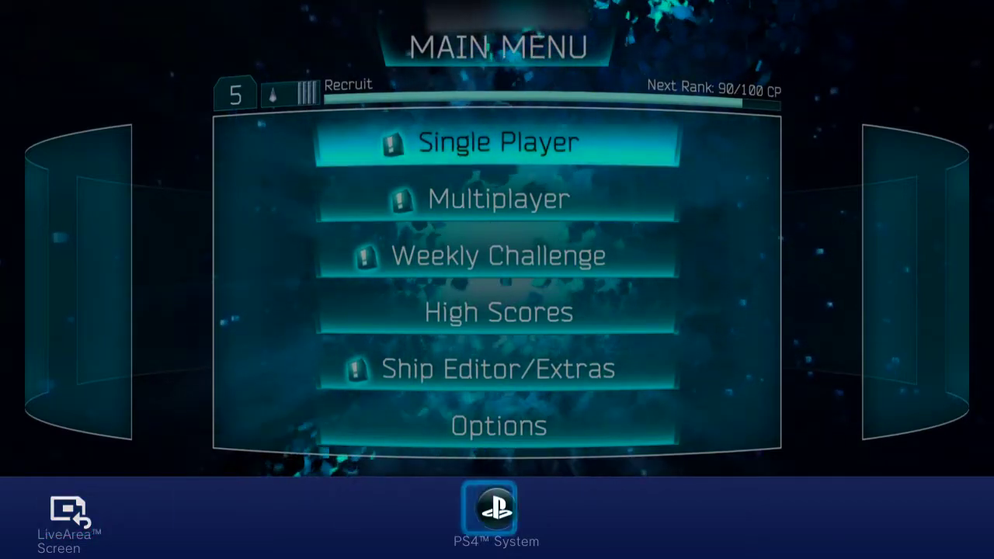
key(super)
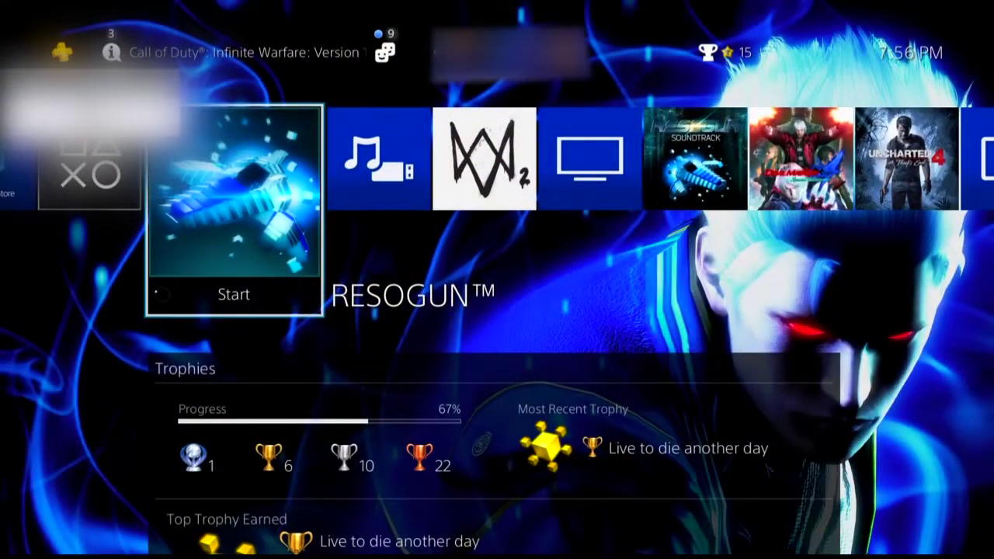